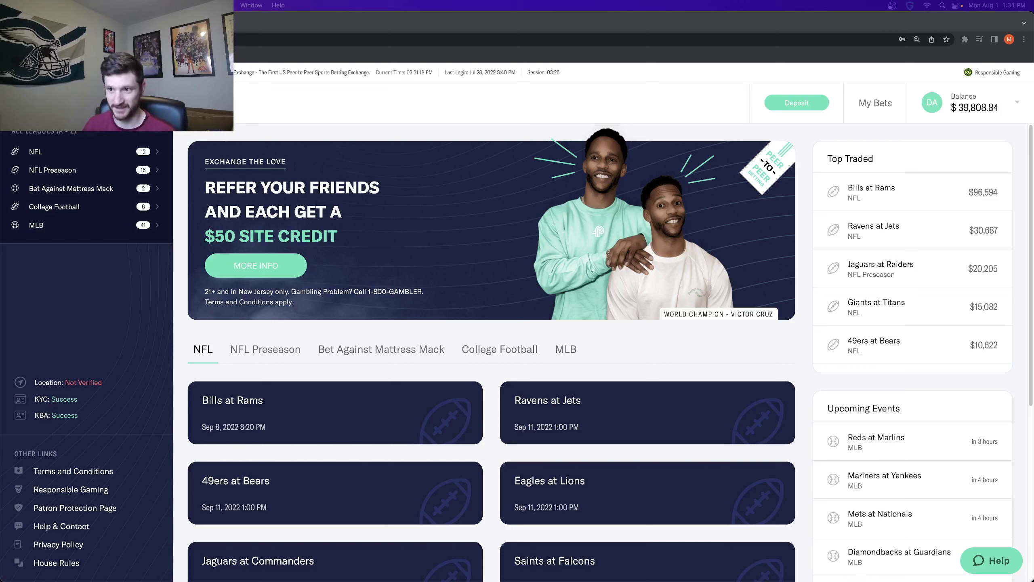
Open the Philadelphia Eagles at Detroit Lions market page from the NFL events.
left_click(36, 151)
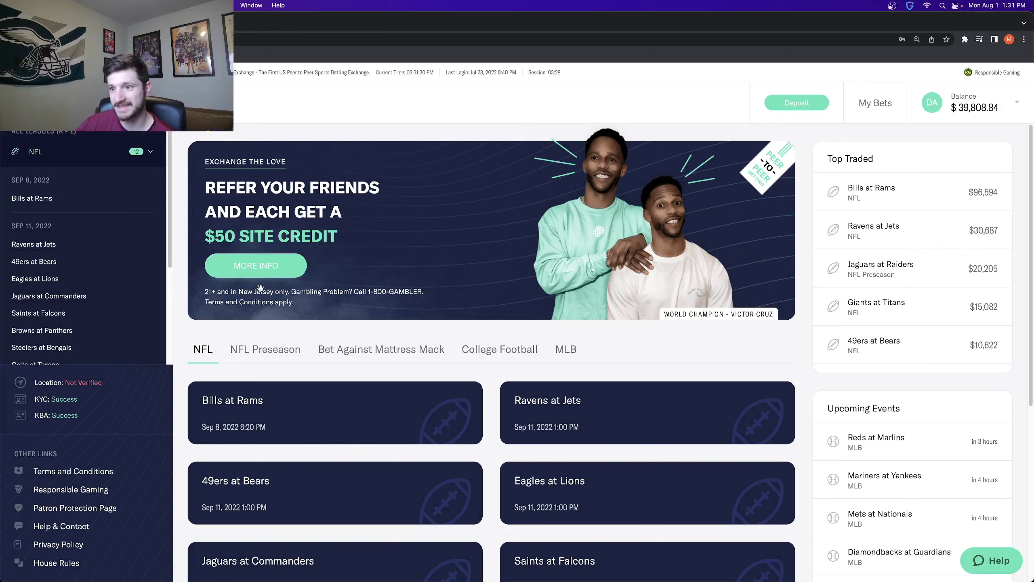
left_click(36, 261)
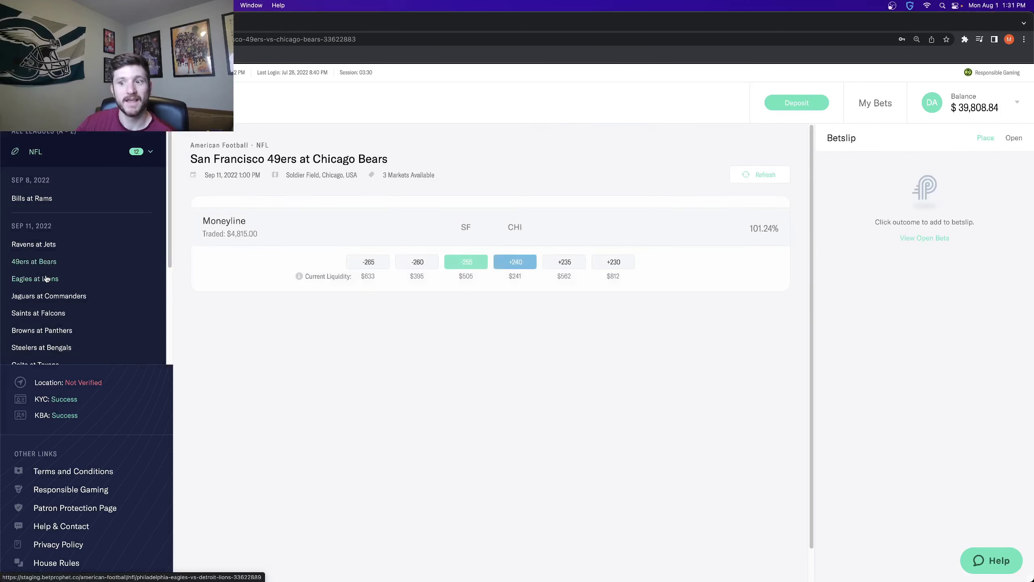
left_click(41, 279)
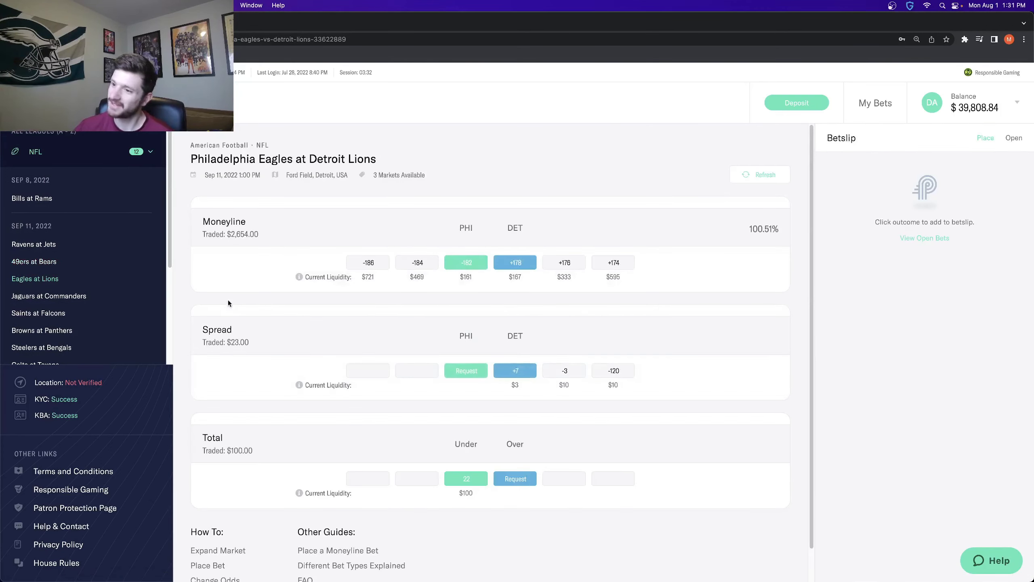
left_click(369, 265)
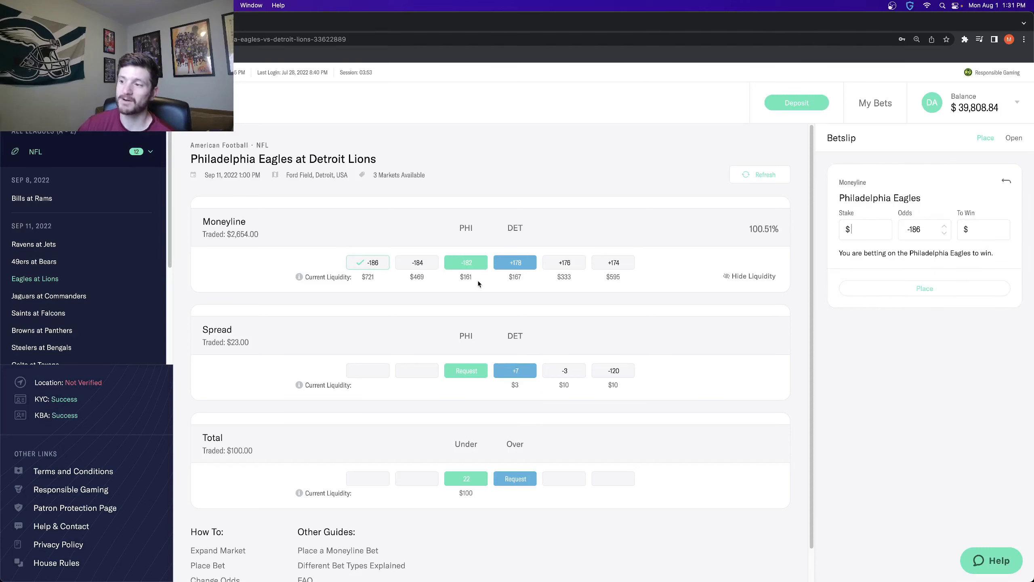
left_click_drag(473, 278, 463, 277)
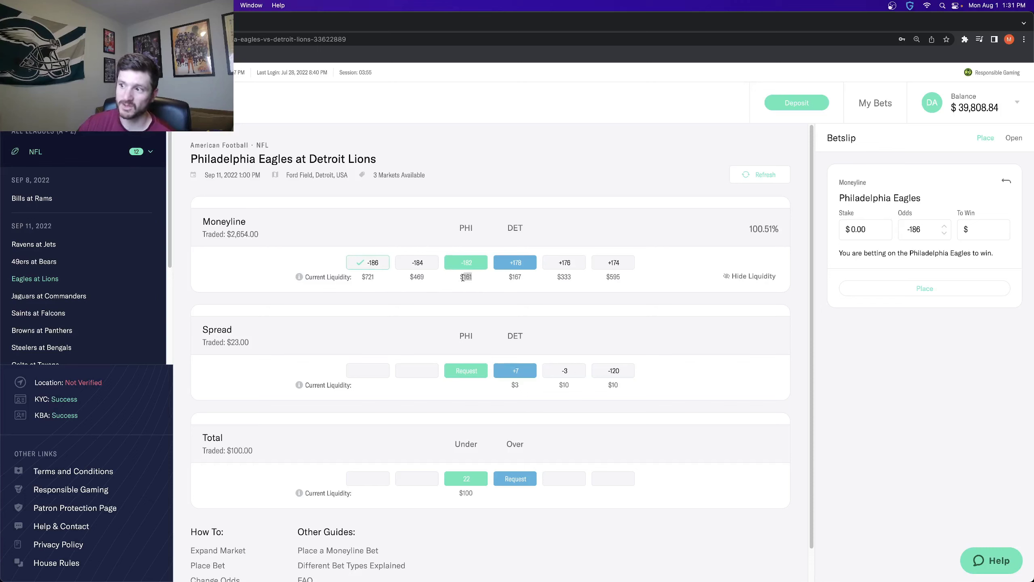
left_click(417, 276)
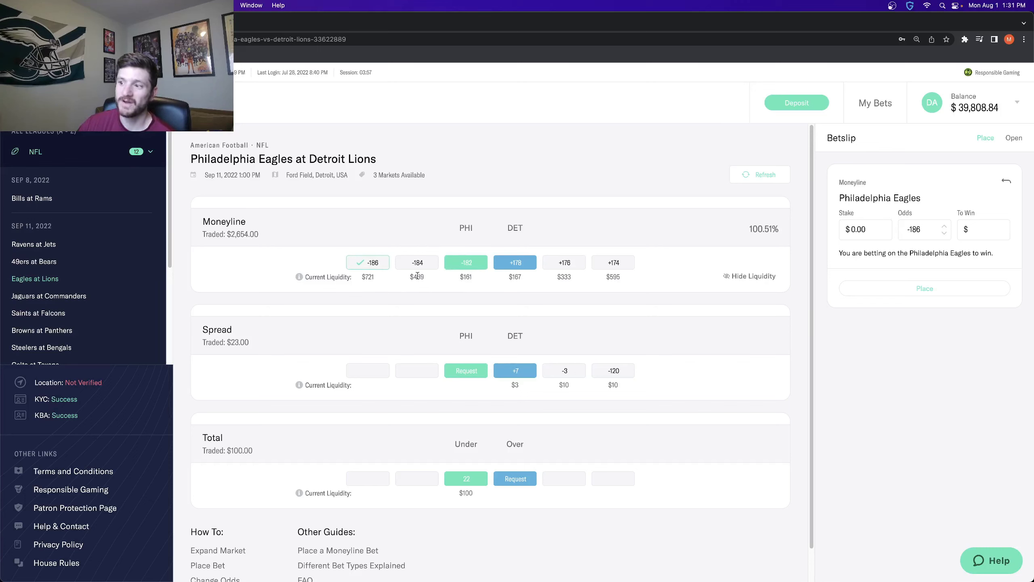
double_click(417, 276)
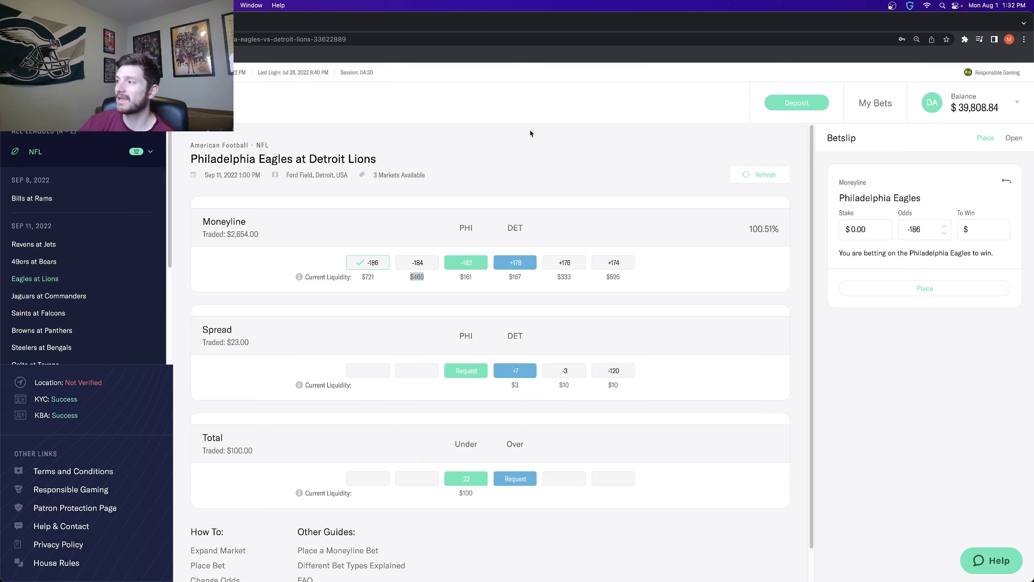
left_click(1005, 188)
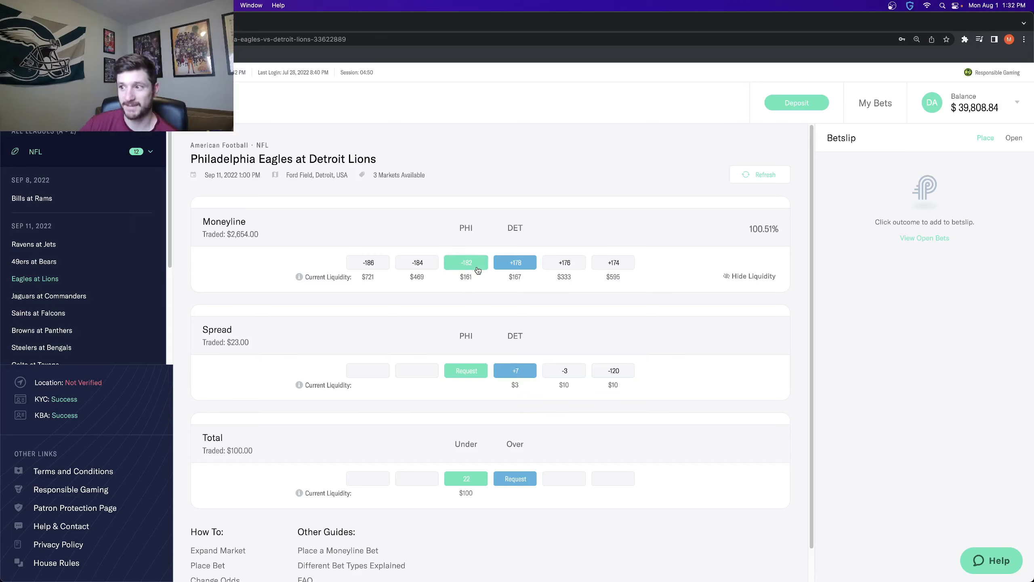
Place a $200 moneyline bet on the Philadelphia Eagles at -182 odds.
double_click(467, 278)
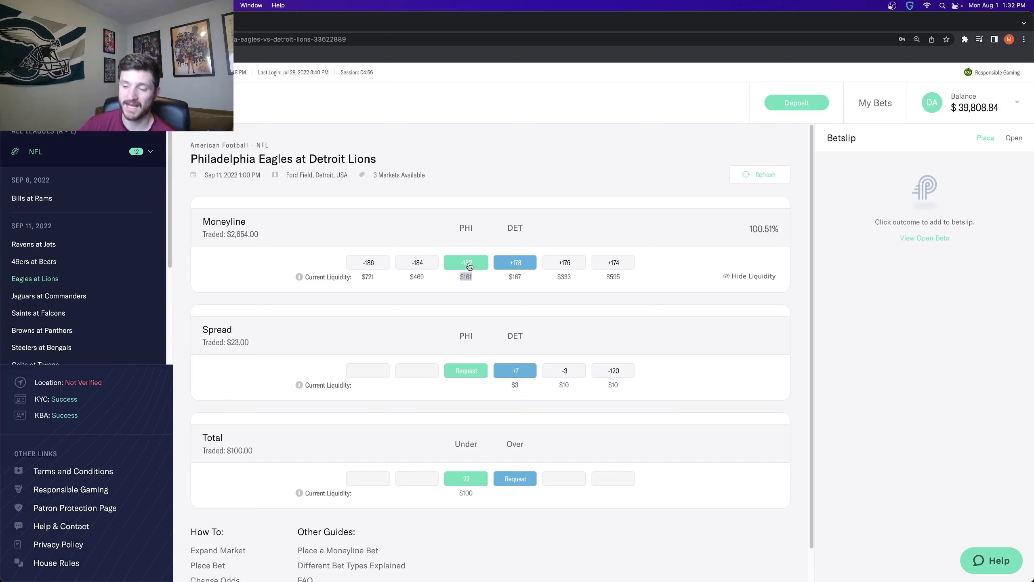
left_click(477, 287)
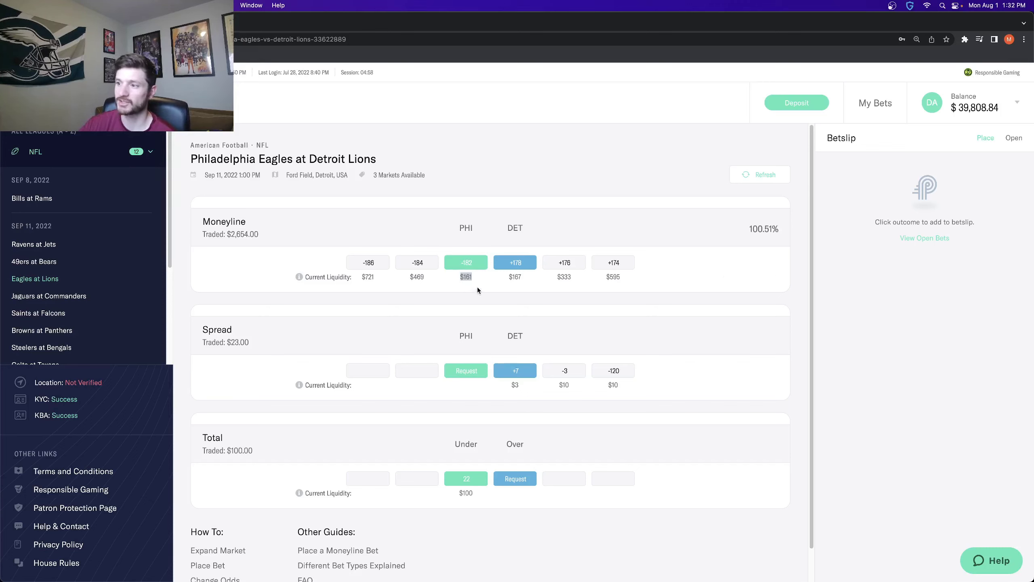
left_click(471, 264)
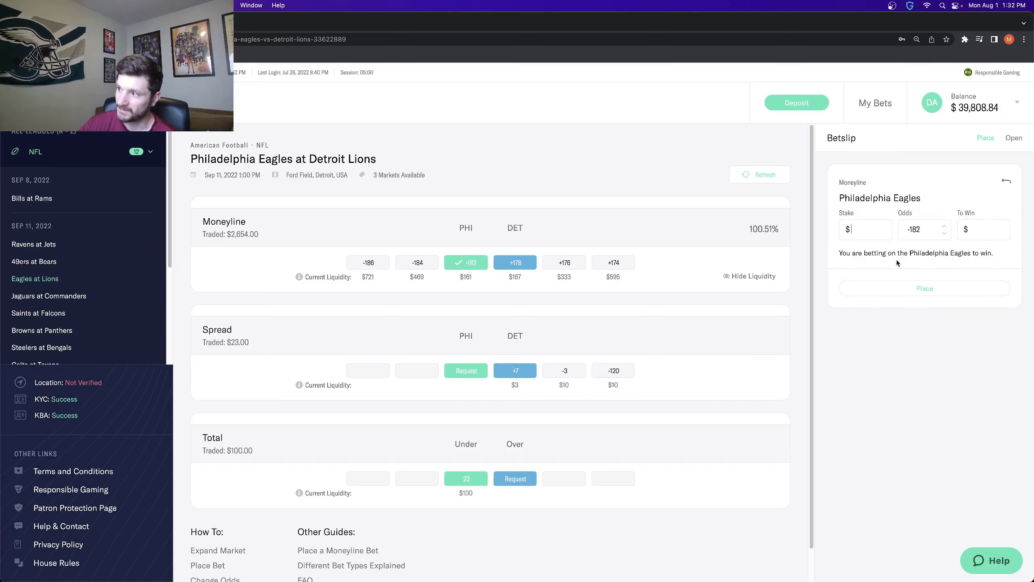
type("200")
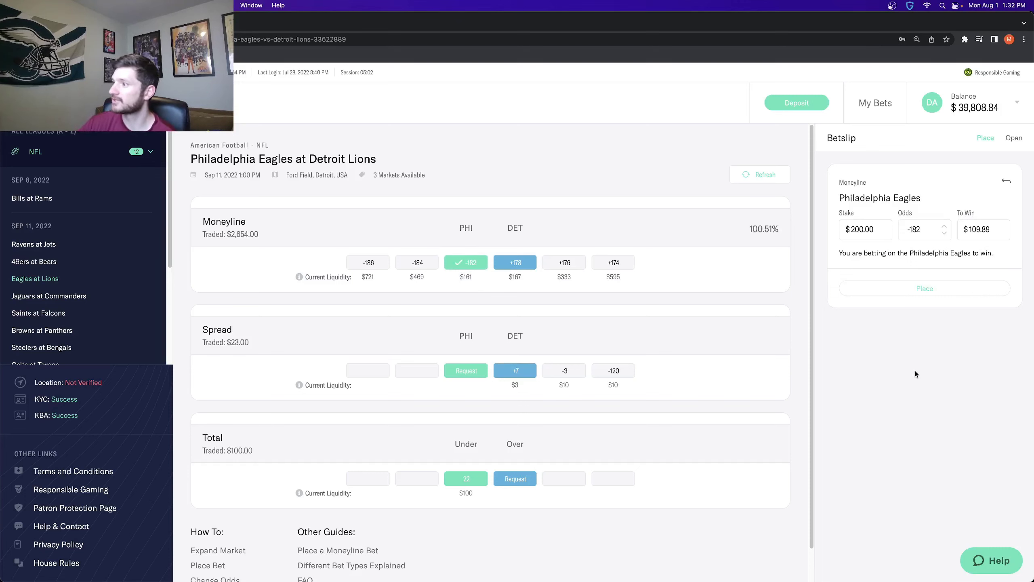
left_click(920, 288)
left_click(920, 296)
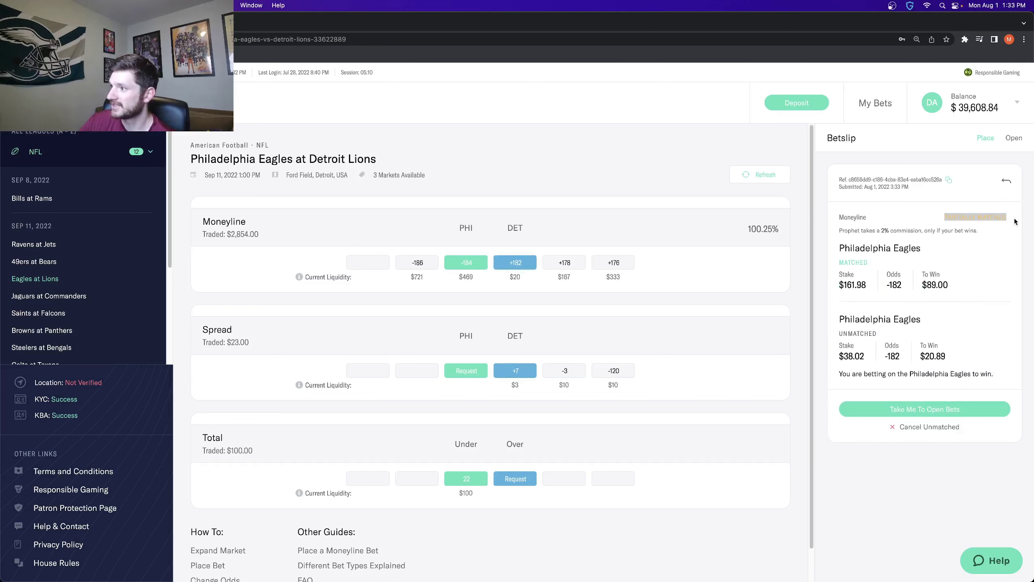
Review the matched and unmatched portions of the Eagles bet in its receipt and among the game's open bets.
left_click_drag(872, 288, 838, 287)
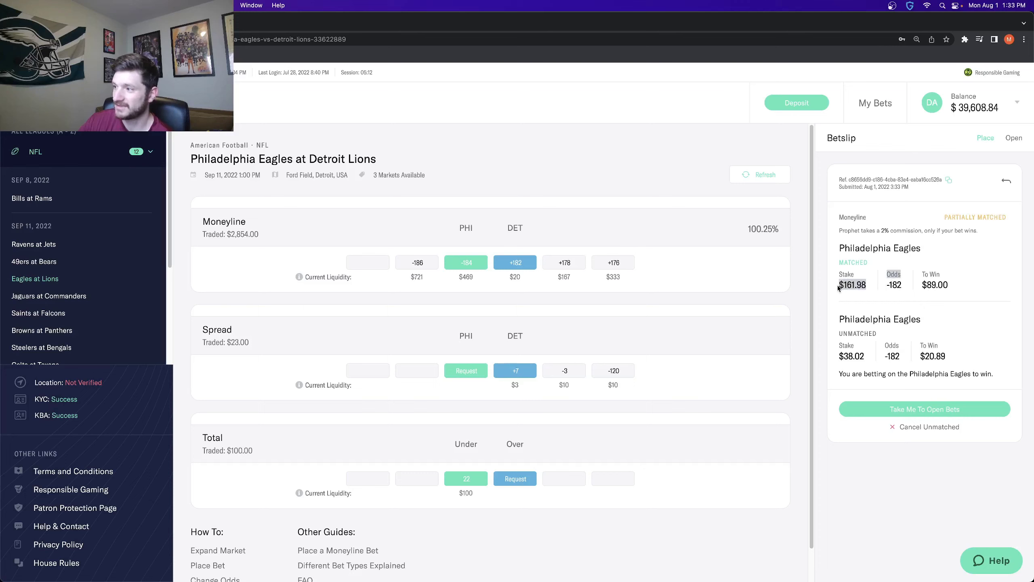
double_click(851, 263)
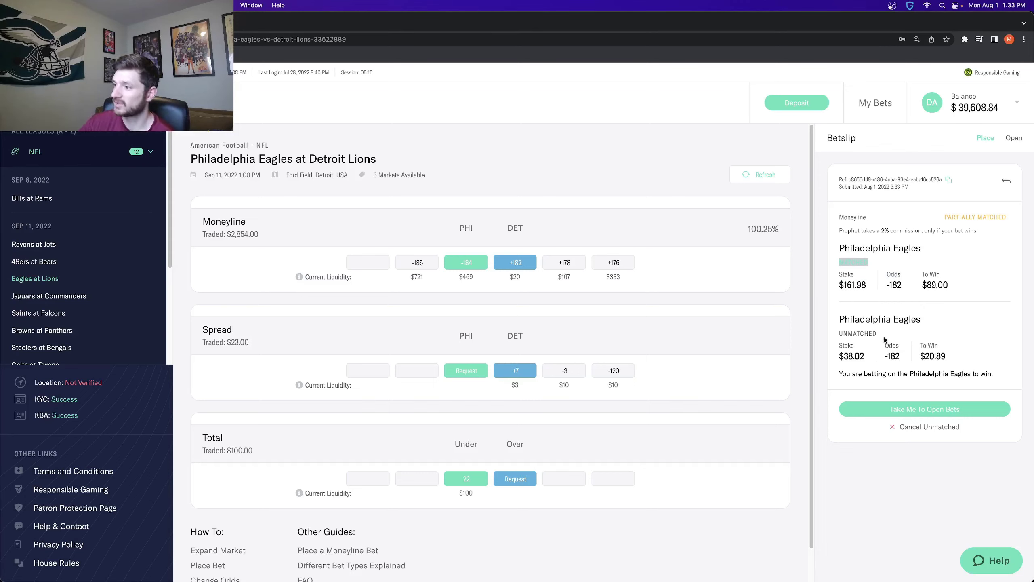
left_click_drag(887, 342, 840, 335)
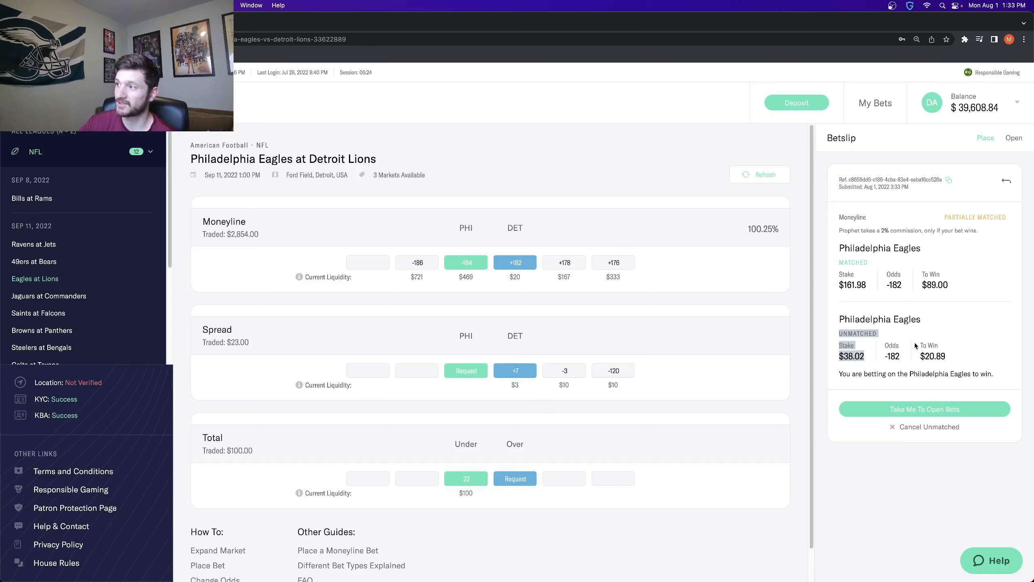
left_click(939, 415)
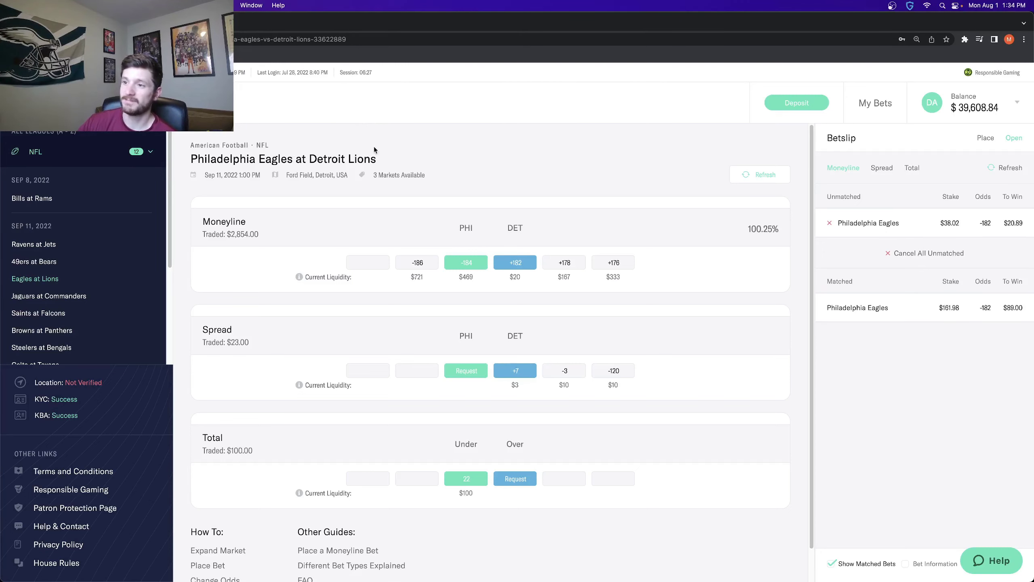
left_click_drag(381, 159, 189, 165)
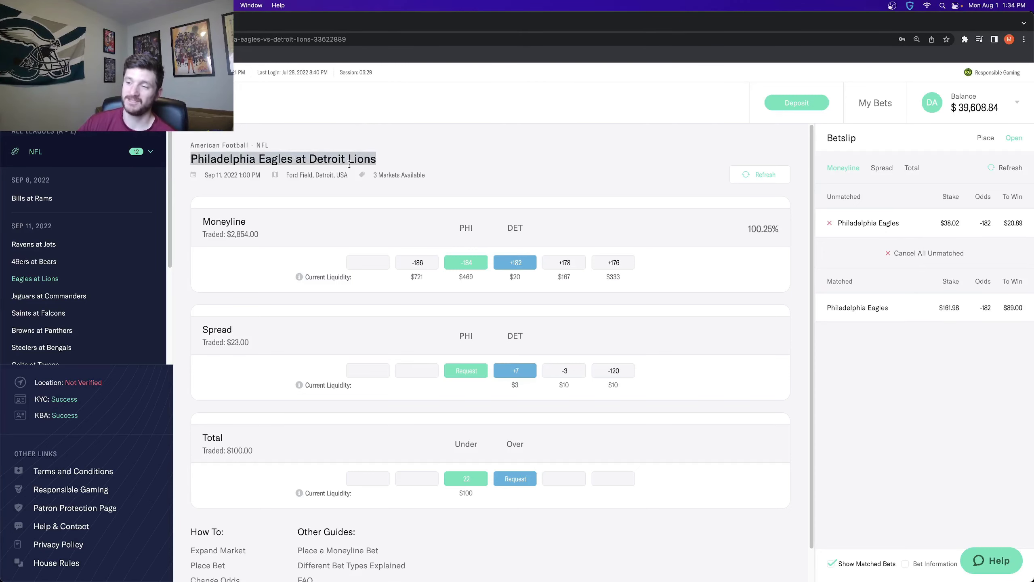
left_click_drag(894, 314, 831, 309)
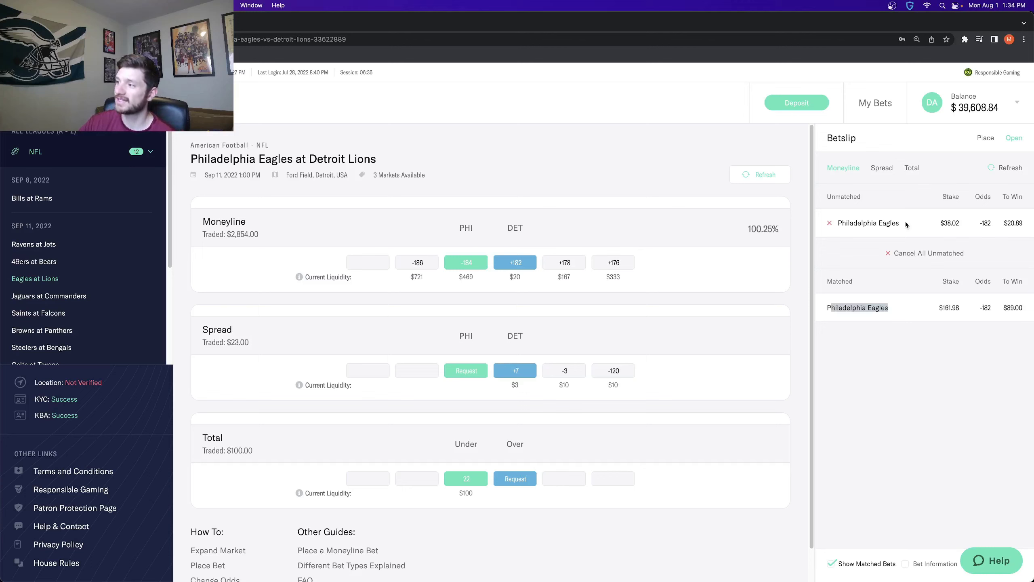
left_click_drag(915, 226, 840, 222)
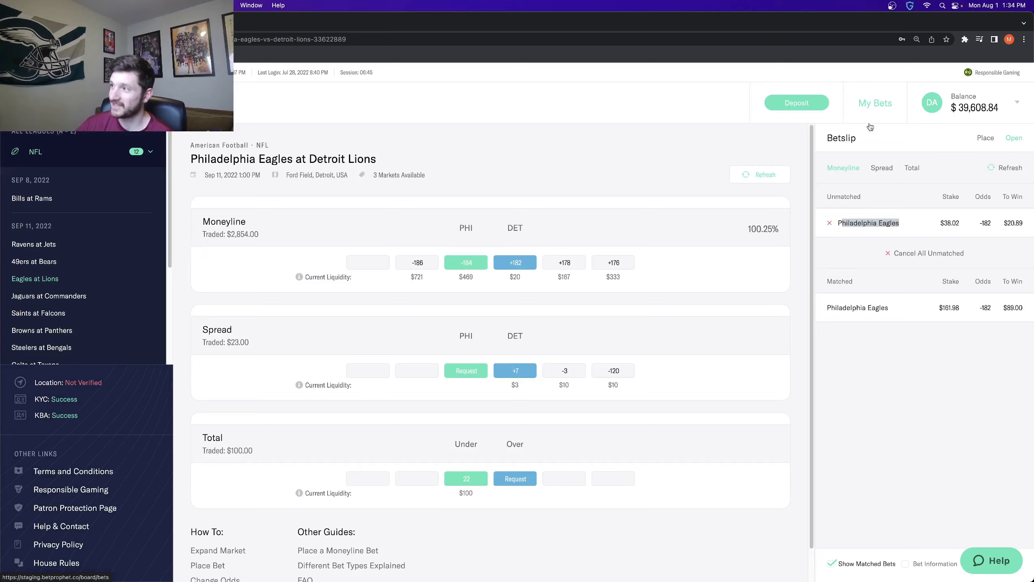
Open the full My Bets page and examine the open bets with their match status.
left_click(885, 109)
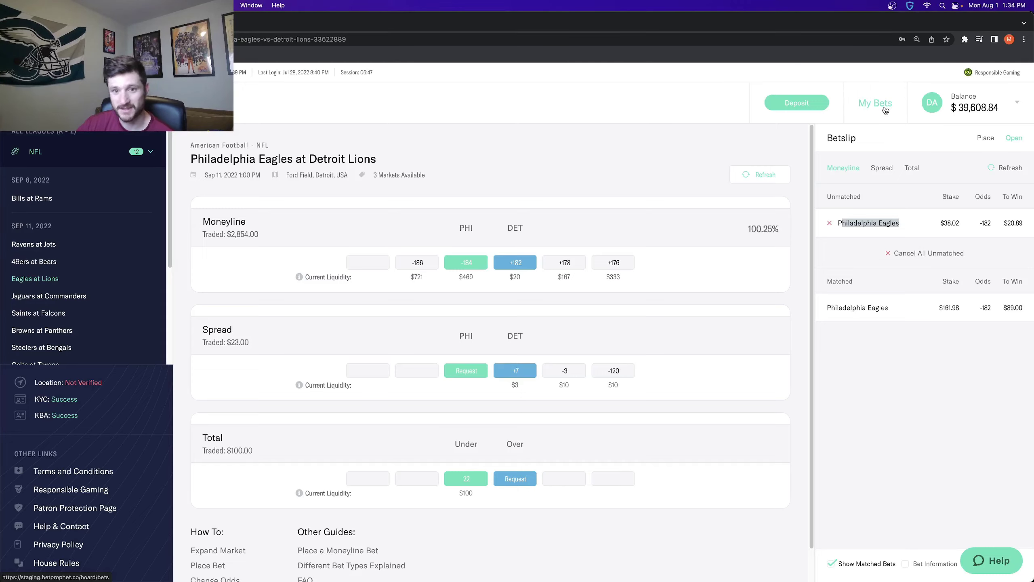
scroll(657, 293, "down", 3)
scroll(657, 293, "down", 5)
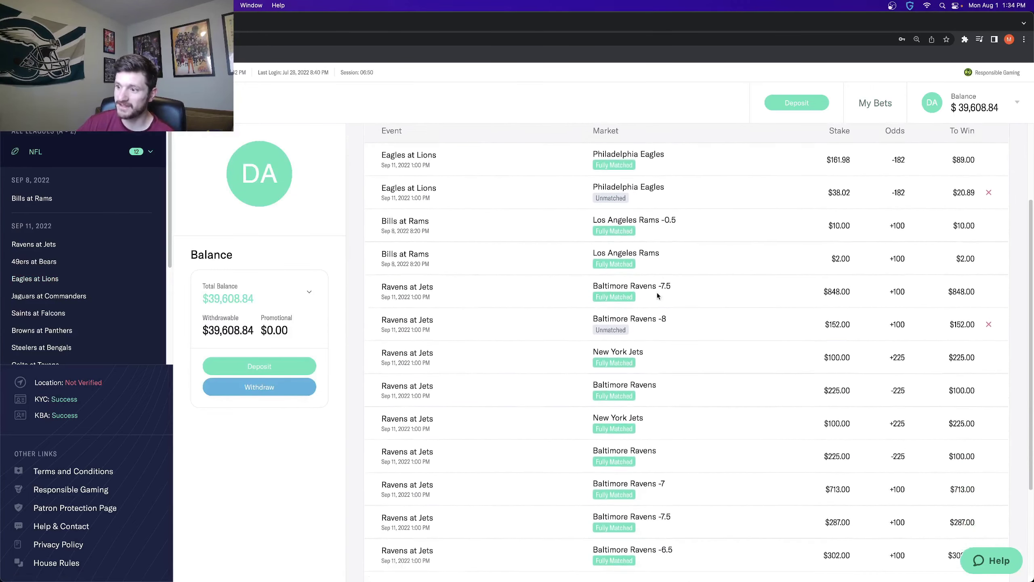
scroll(648, 407, "up", 4)
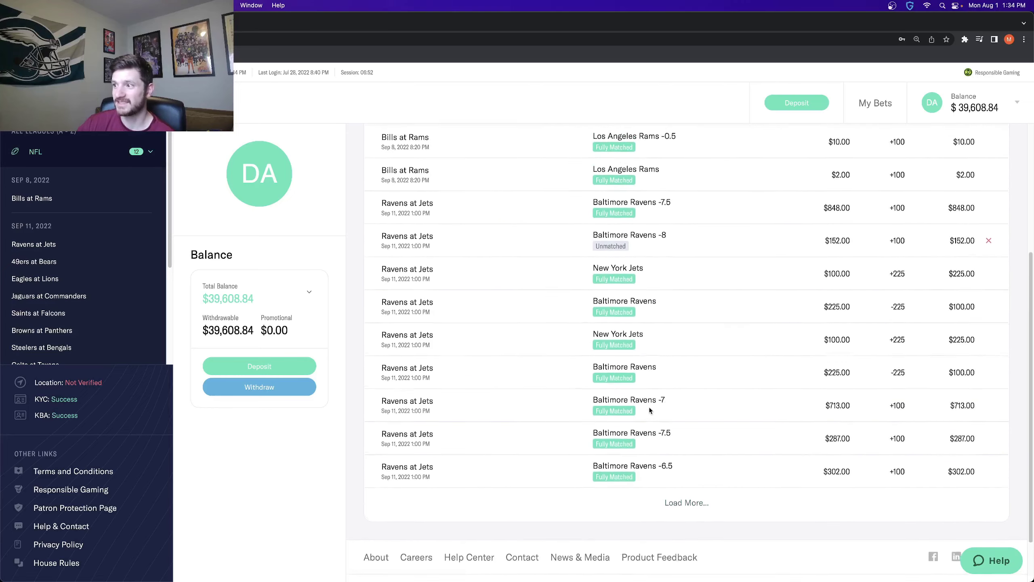
scroll(622, 349, "up", 2)
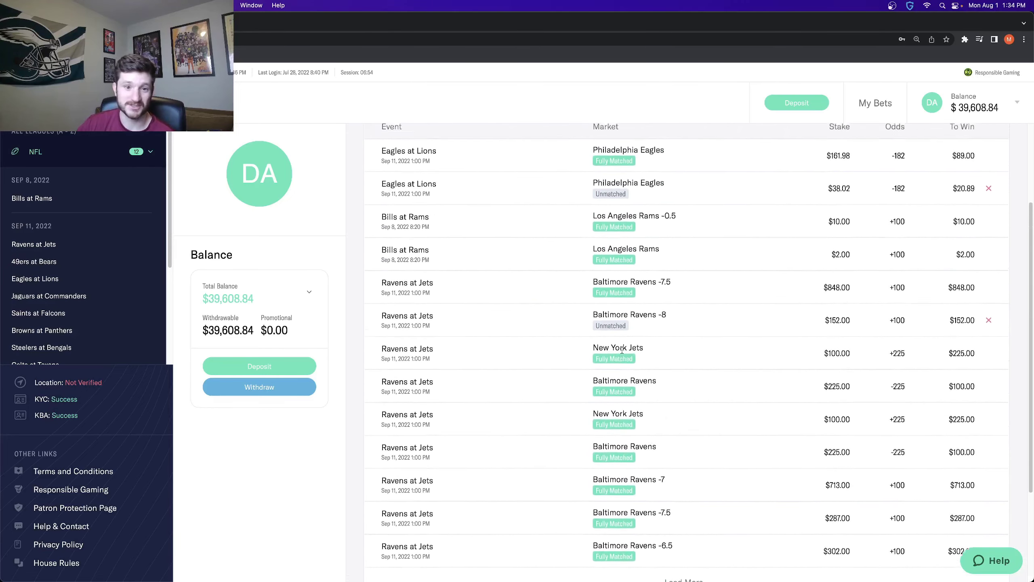
left_click_drag(686, 273, 592, 266)
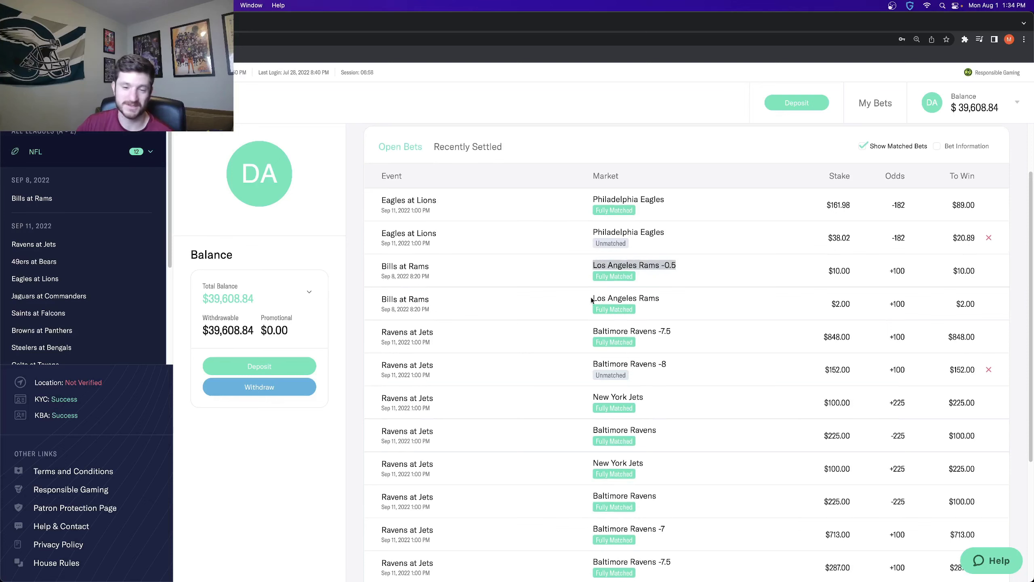
scroll(587, 299, "up", 1)
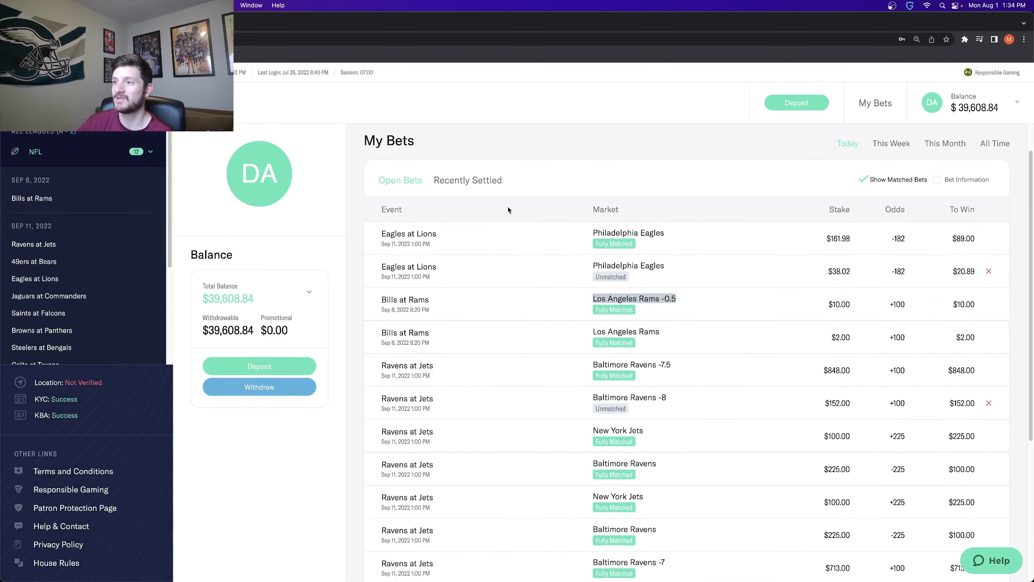
Hide the matched bets and cancel the unmatched Philadelphia Eagles, Baltimore Ravens -8 and San Francisco 49ers bets.
left_click(867, 181)
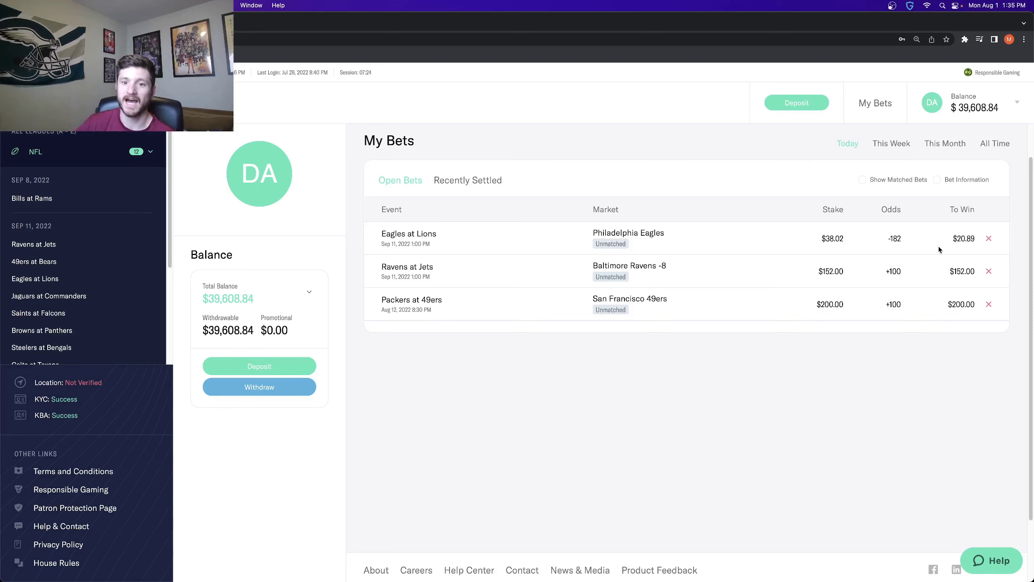
left_click(988, 238)
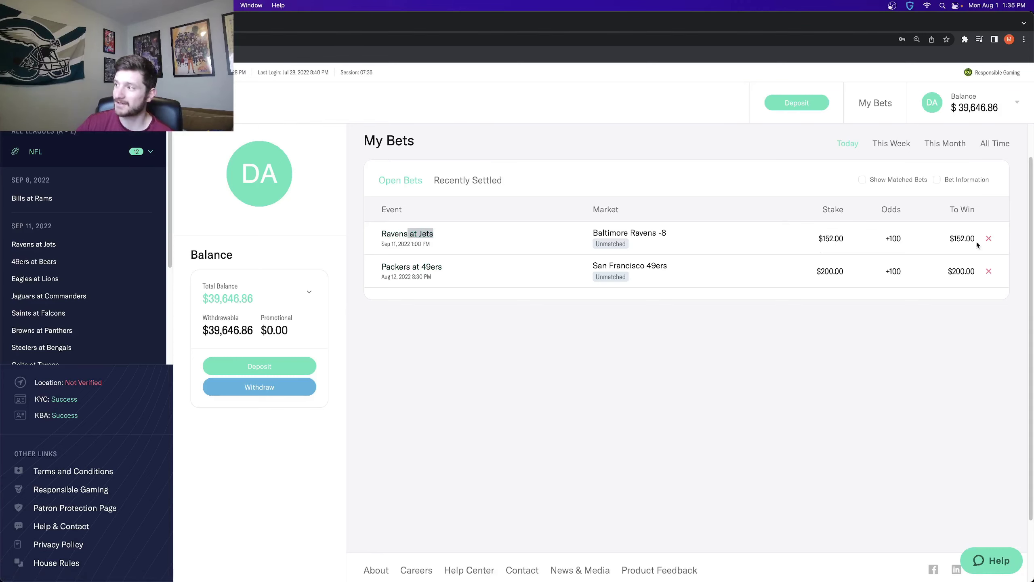
left_click(988, 239)
left_click(989, 239)
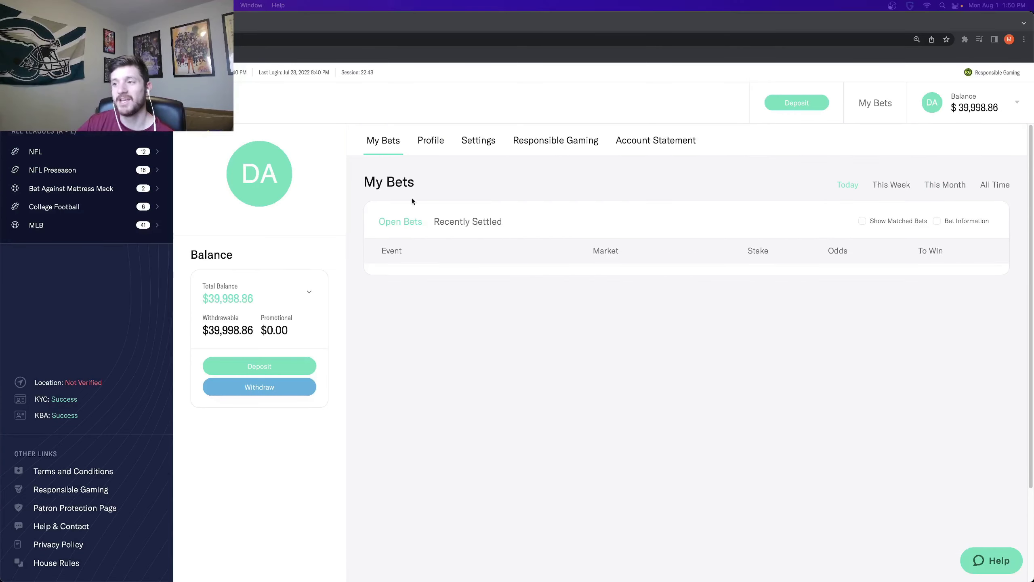
View the account statement and check which time periods its transactions can be filtered by.
left_click(636, 141)
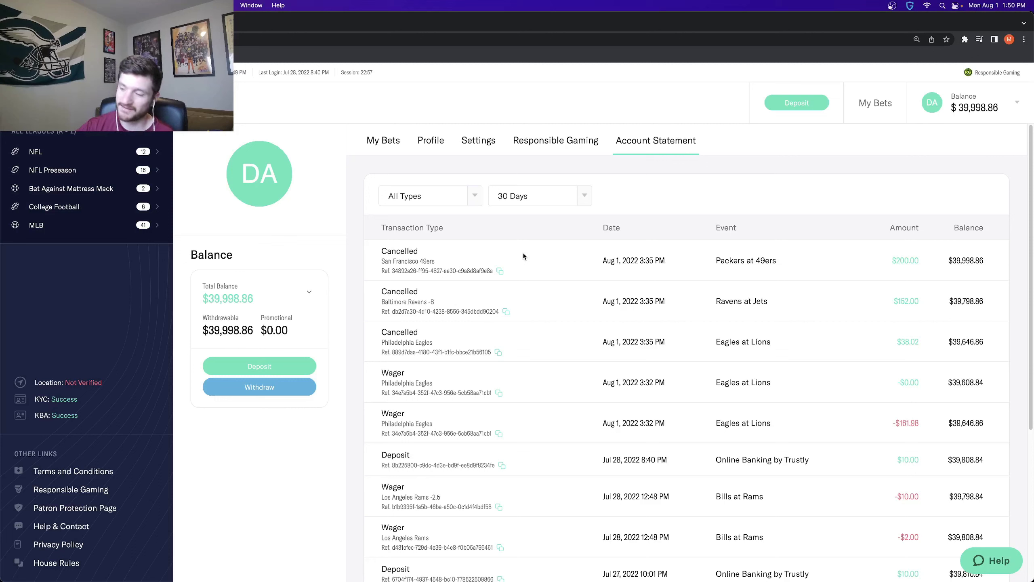
left_click(584, 203)
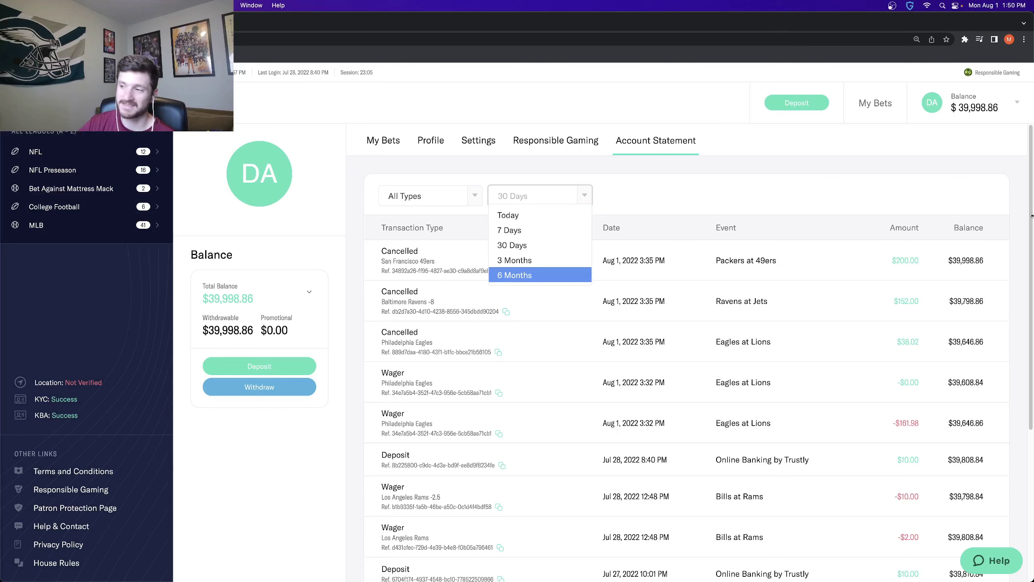
left_click(797, 168)
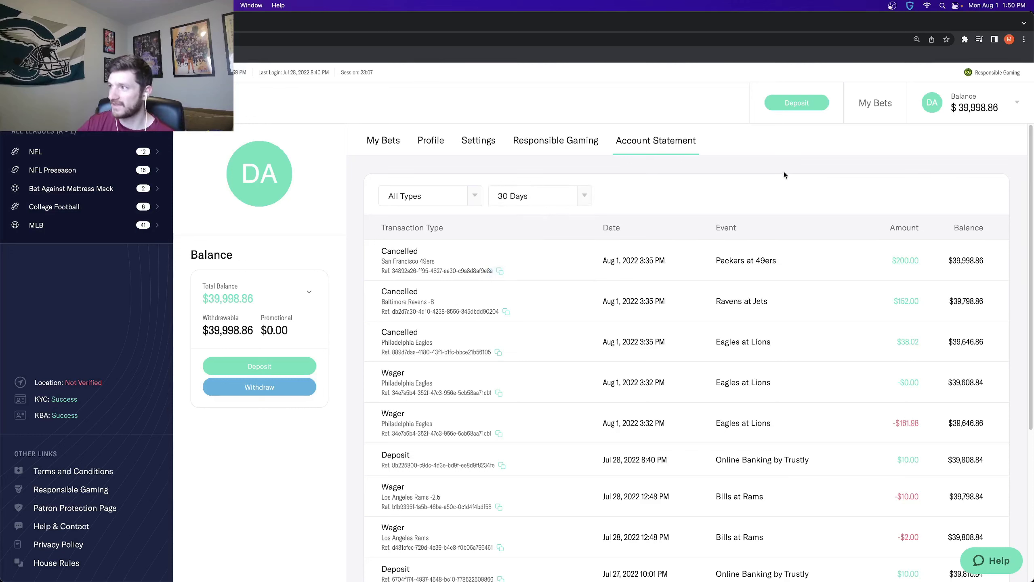
Return to My Bets and look through the open, fully matched bets.
left_click(877, 108)
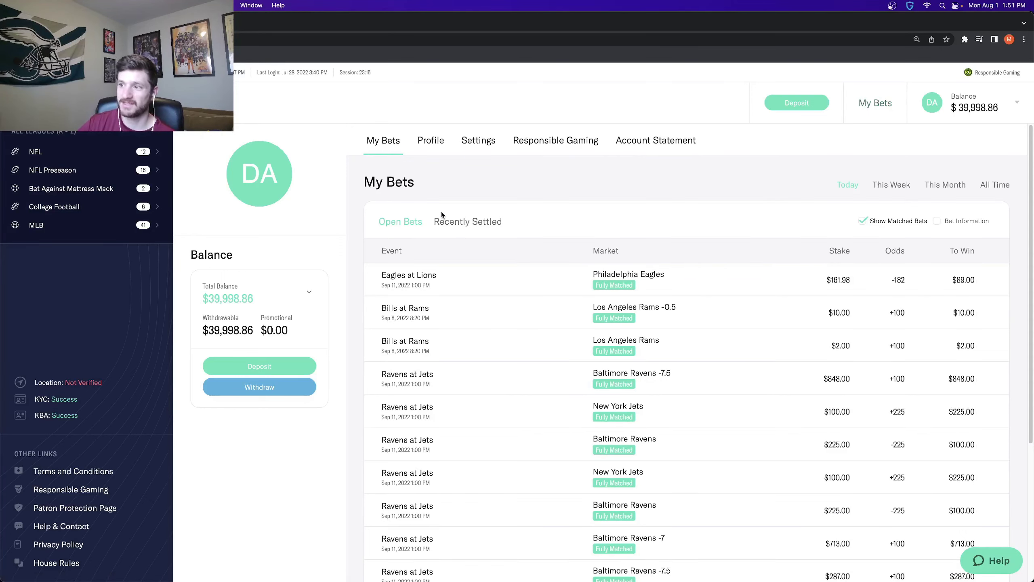
scroll(721, 354, "down", 10)
scroll(821, 396, "up", 10)
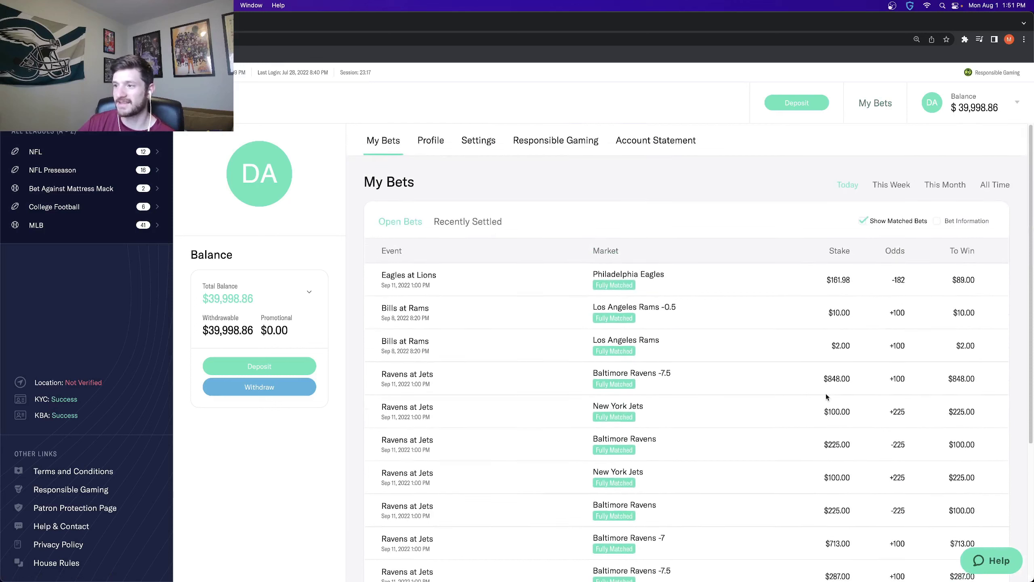